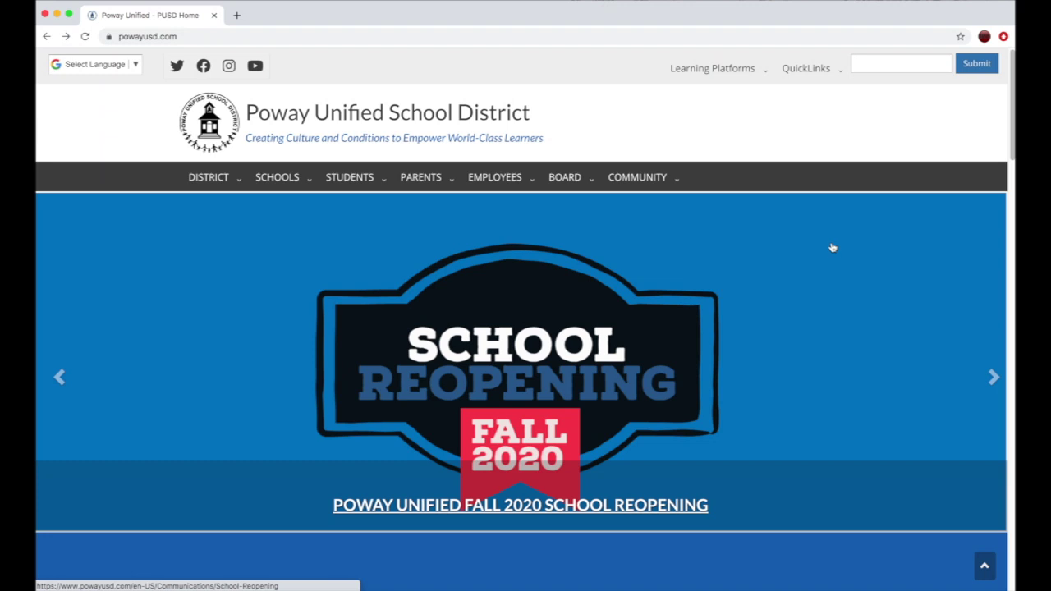
From the Learning Platforms list, go to the MyPLAN sign-in page
click(744, 69)
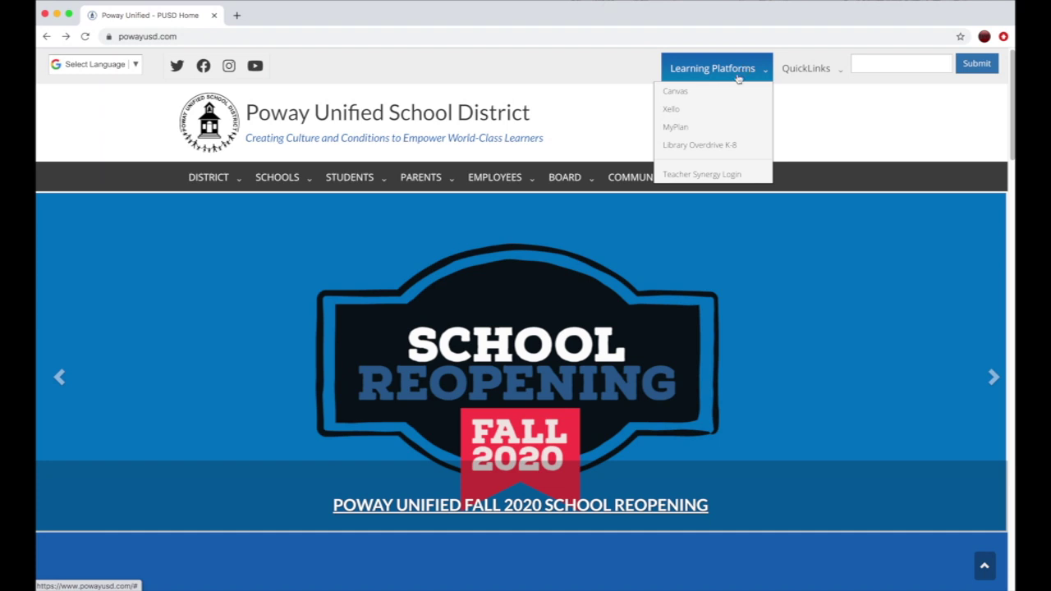
click(715, 131)
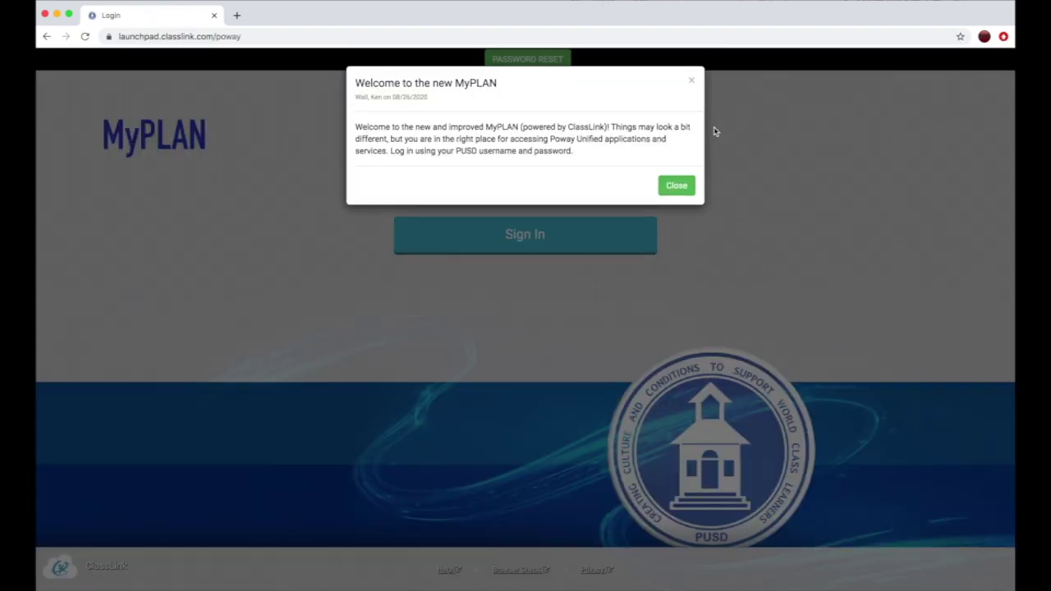
Dismiss the MyPLAN welcome notice, enter the account password, and sign in
click(673, 189)
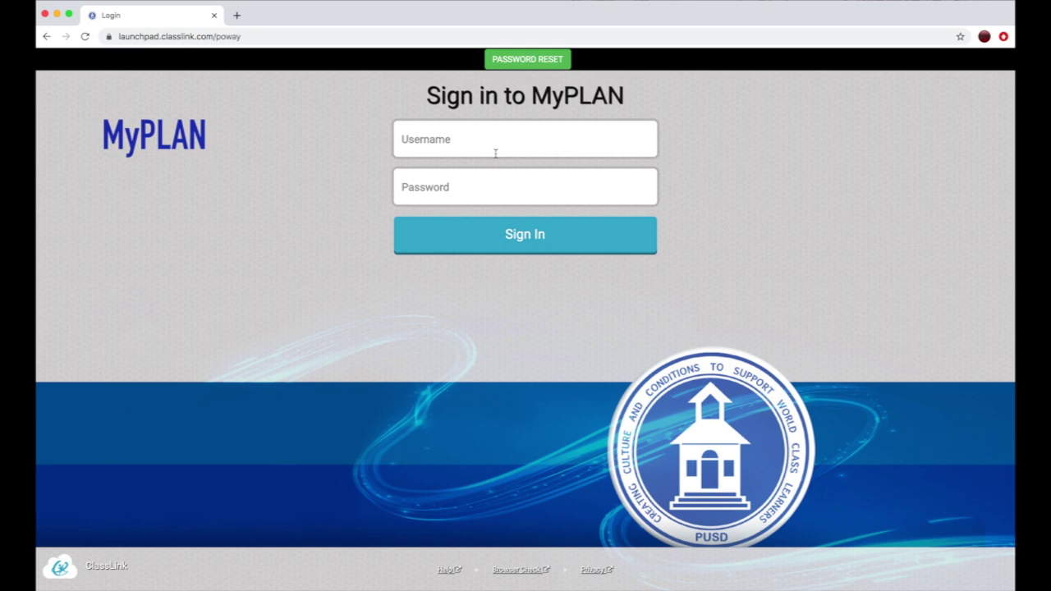
click(458, 188)
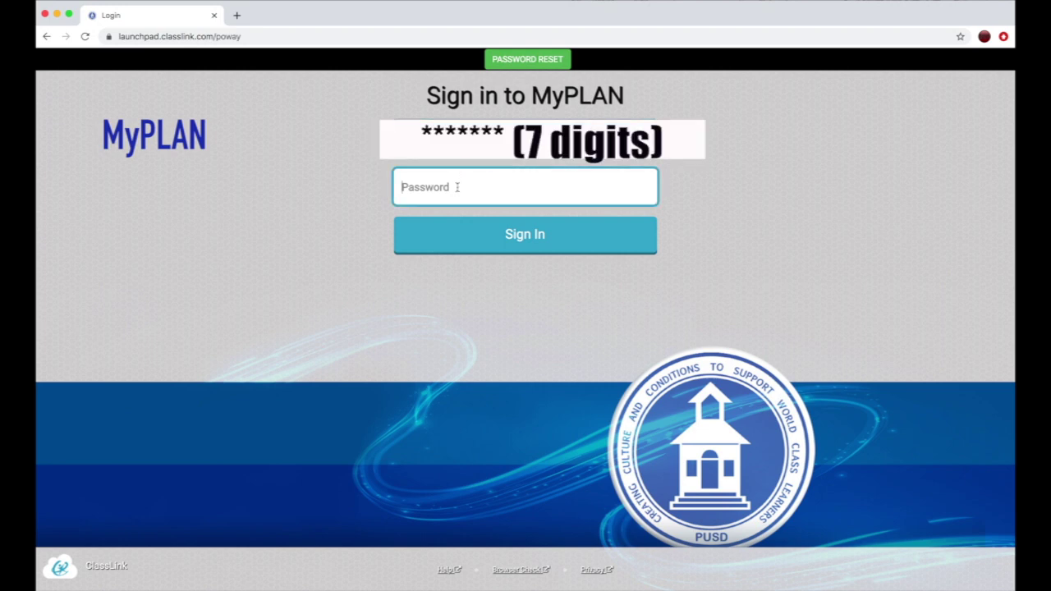
text(1234567890)
click(551, 240)
click(550, 240)
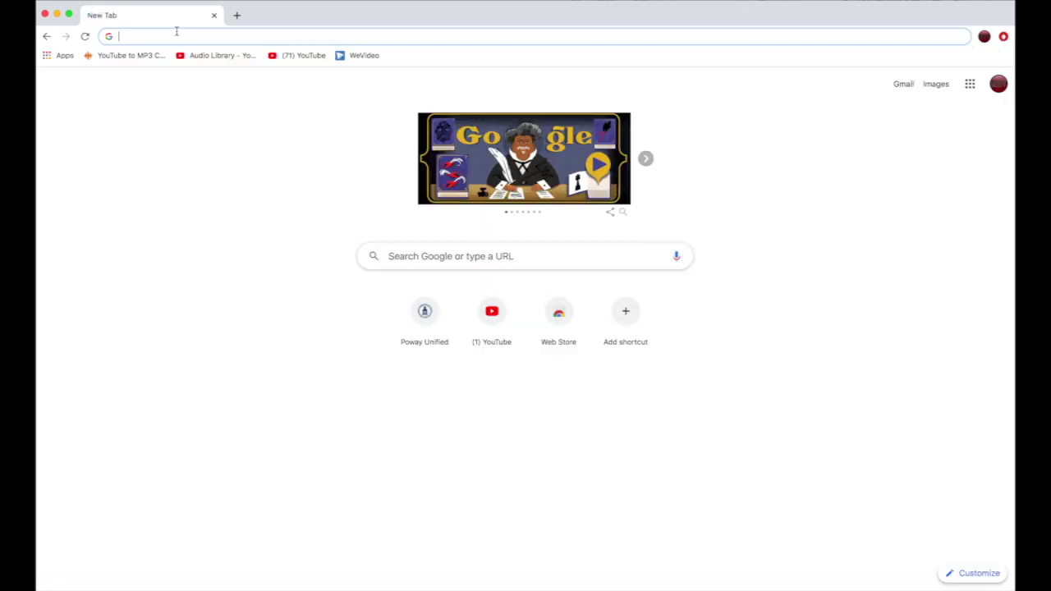
Search Google for 'my plan poway' and open the MyPLAN sign-in result
text(my )
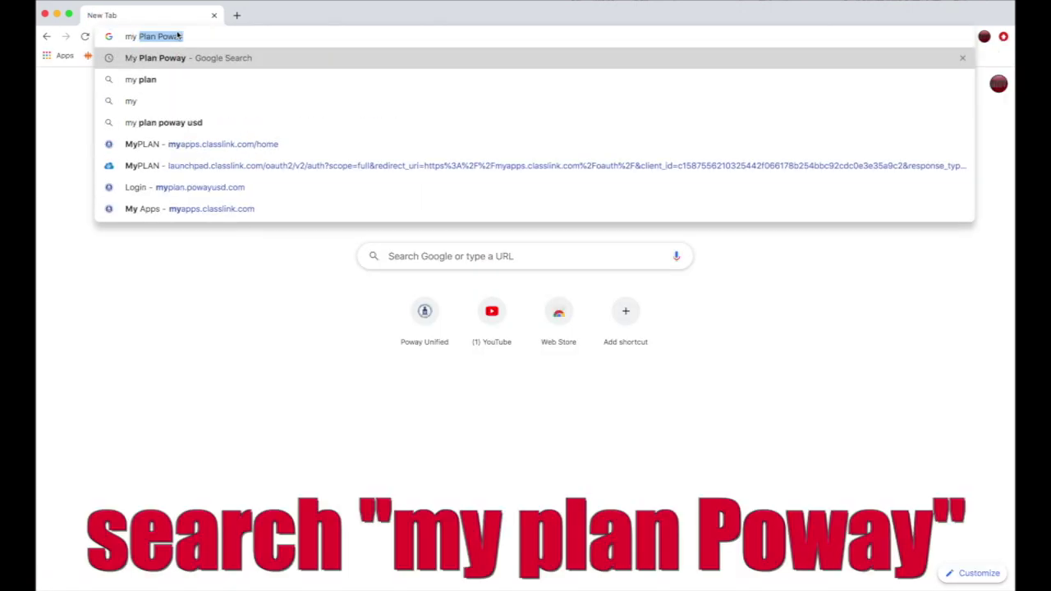
text(plan poway)
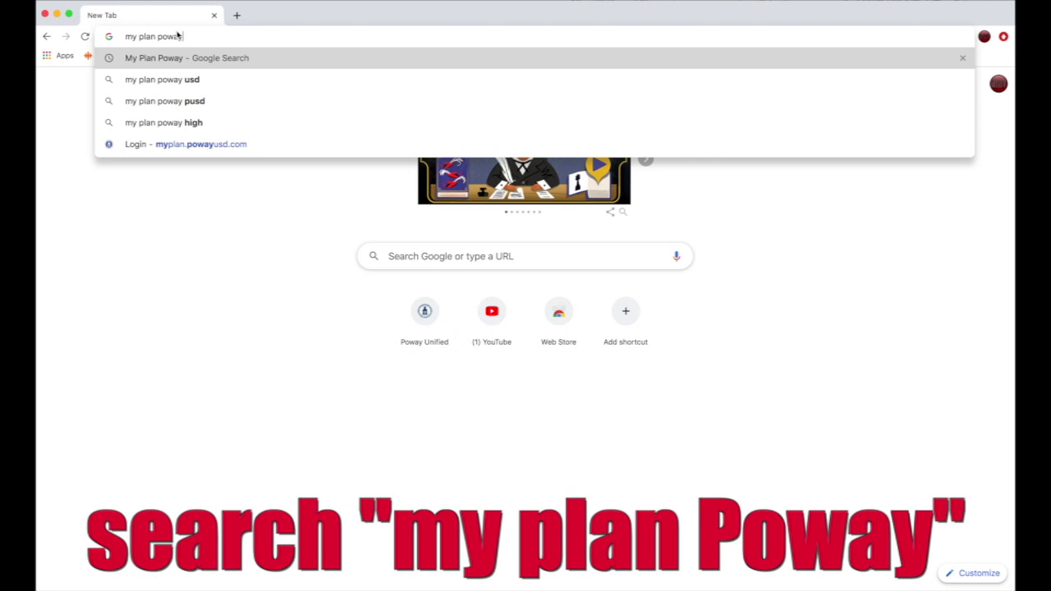
key(Return)
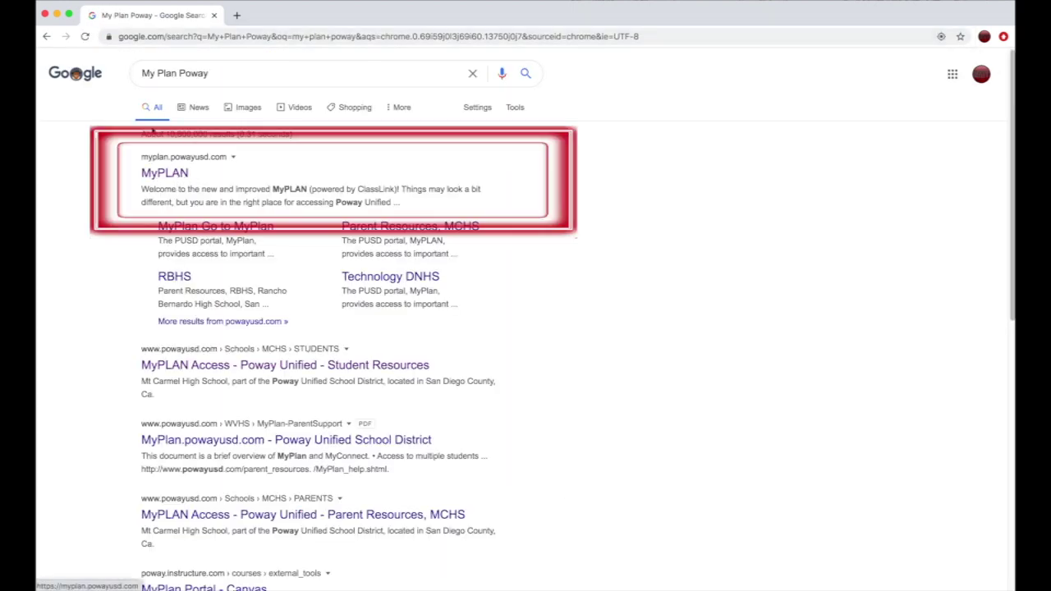
click(183, 173)
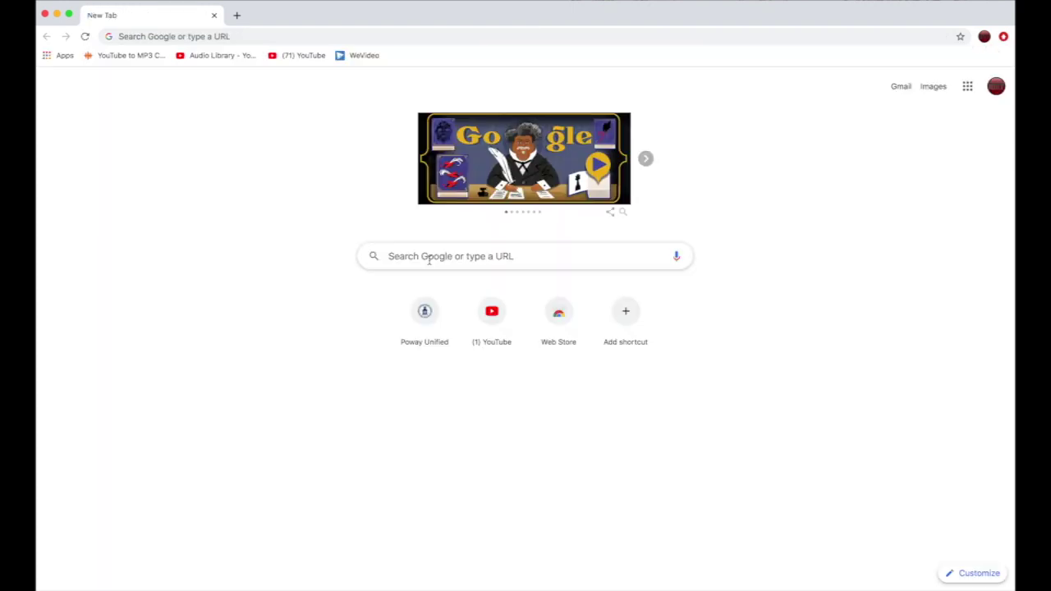
Load password.powayusd.com, the district's password self-service site
click(428, 258)
text(password)
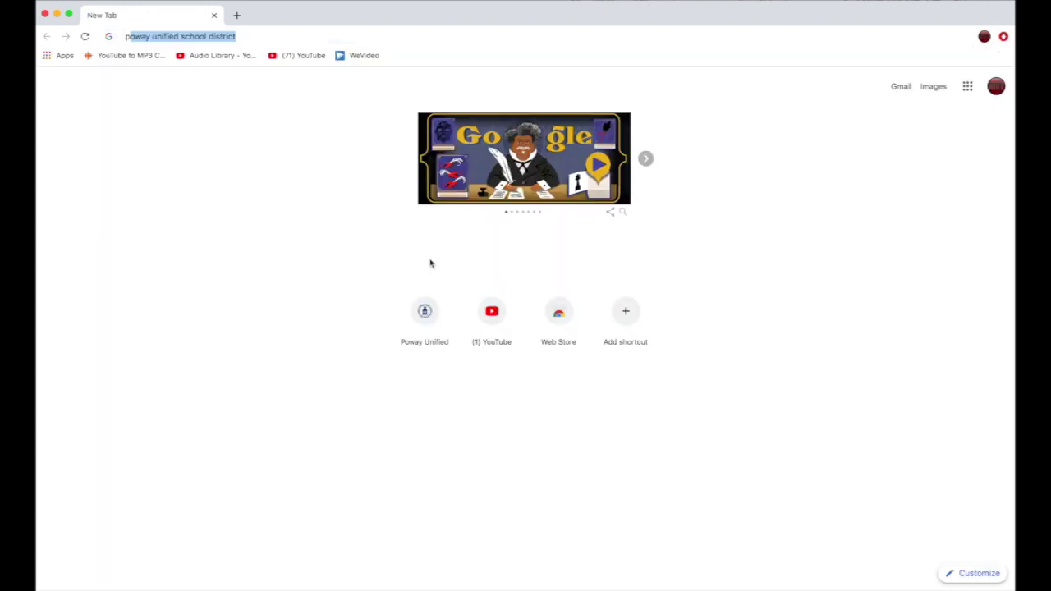
text(.pow)
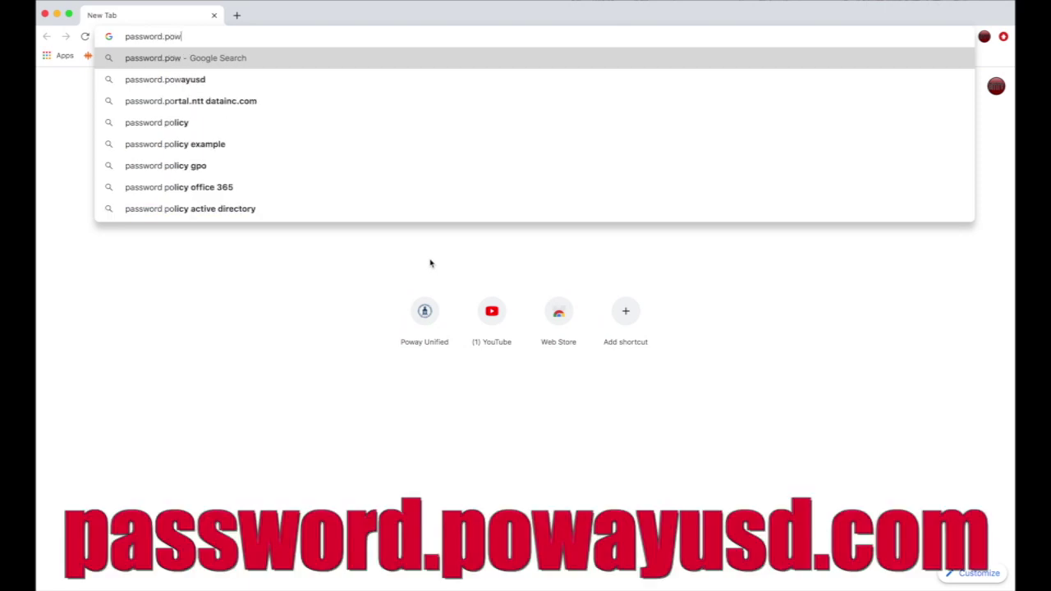
text(ayusd.com)
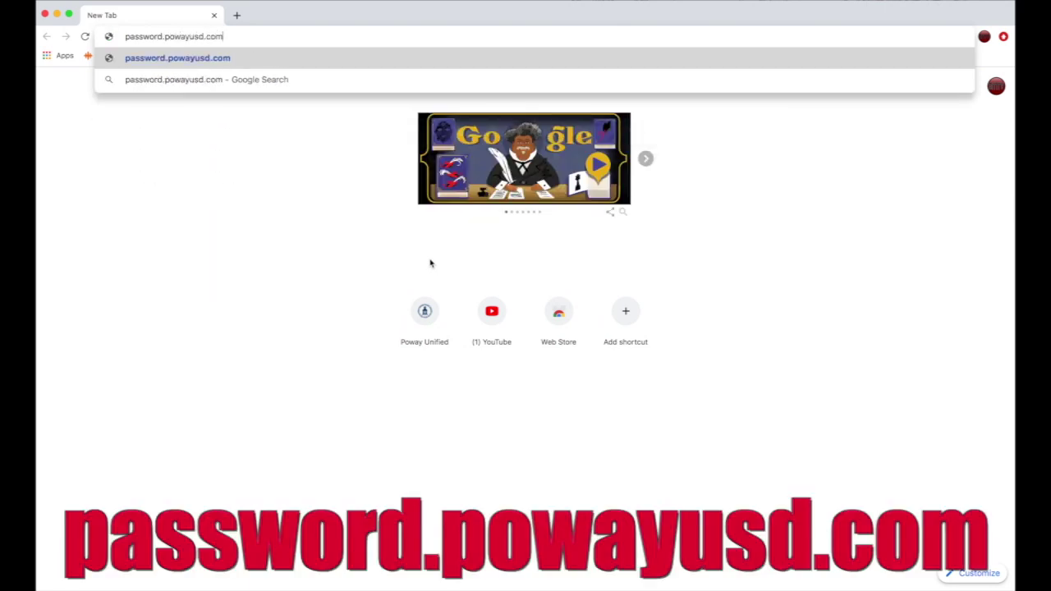
key(Return)
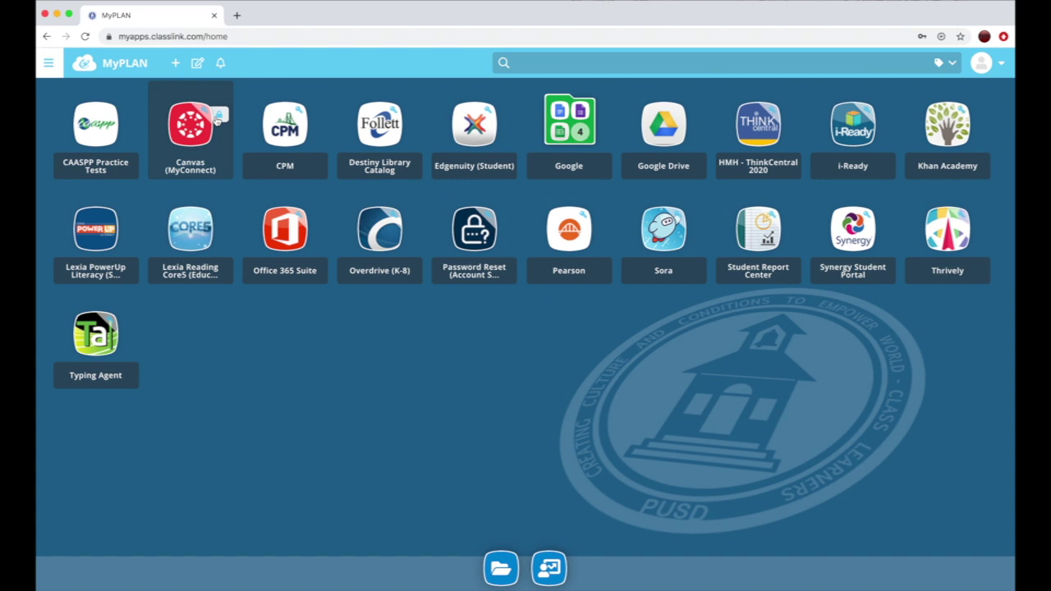
Launch the Canvas (MyConnect) tile from the MyPLAN apps page
click(190, 129)
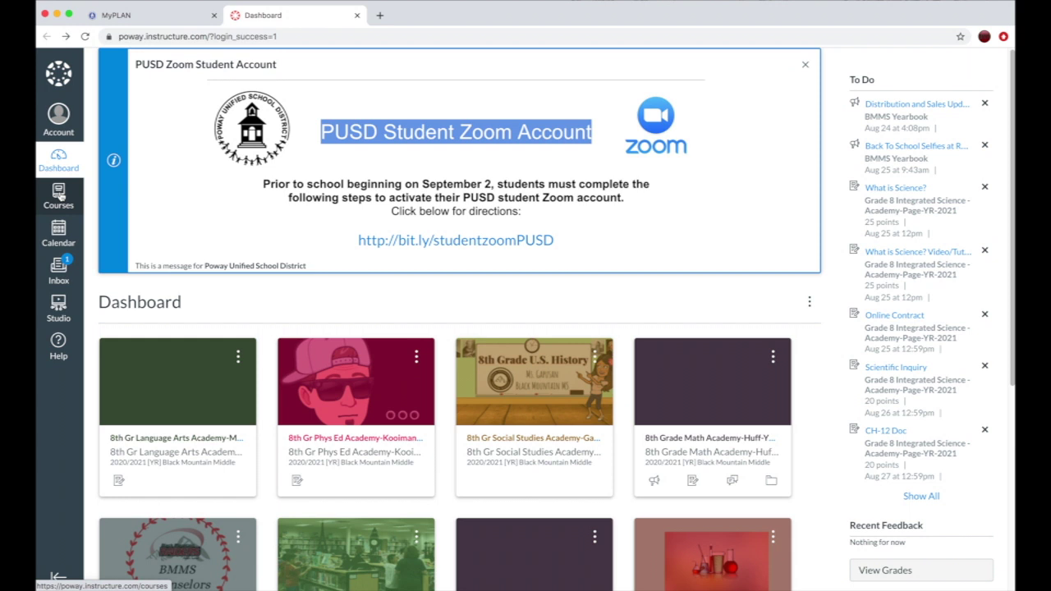
click(59, 195)
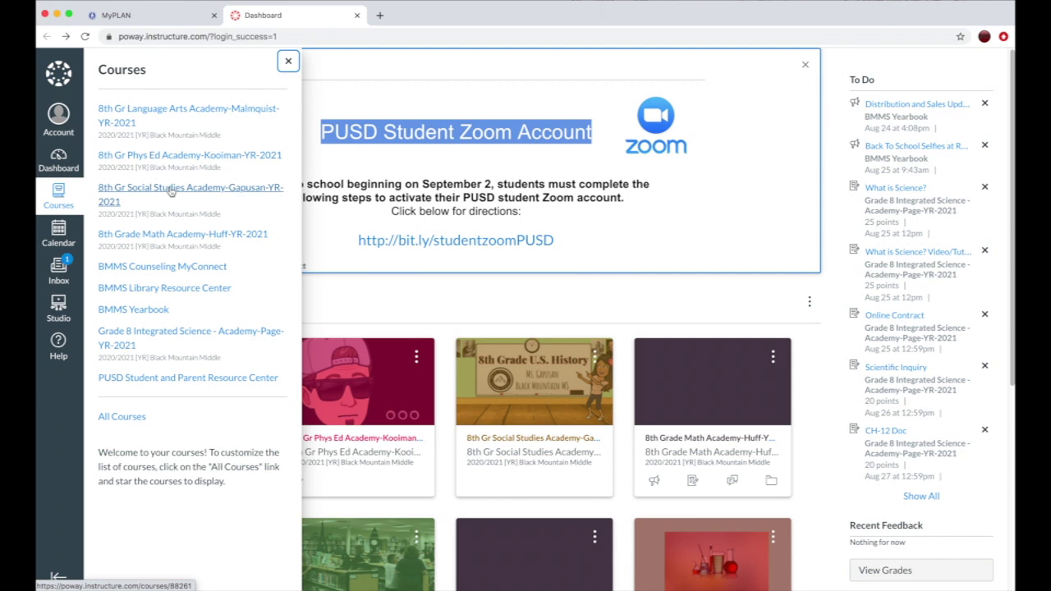
click(171, 190)
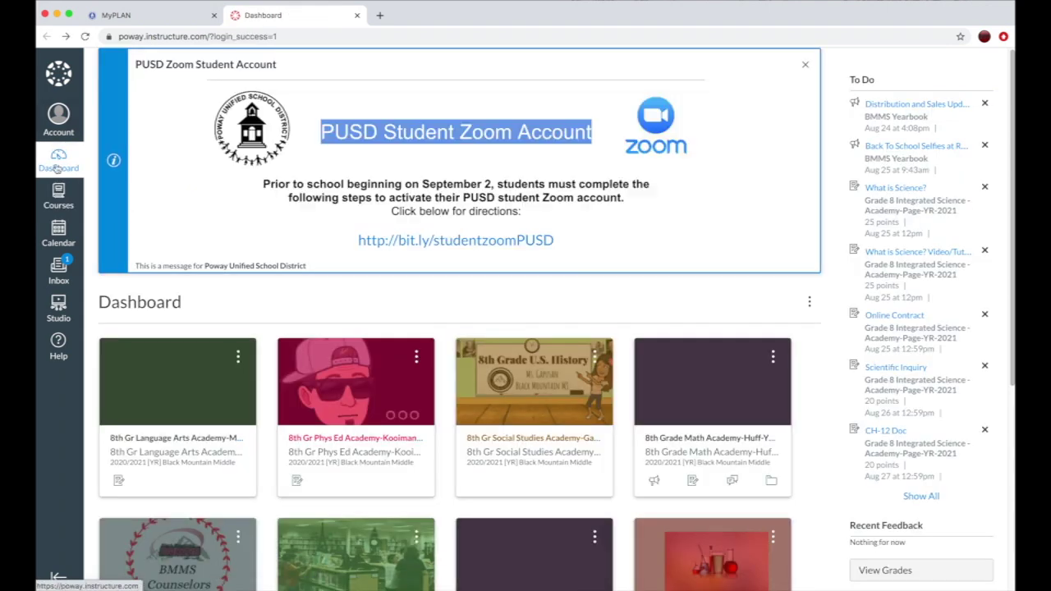
Open the Canvas calendar and hide all five course calendars, Language Arts through BMMS Counseling
click(59, 236)
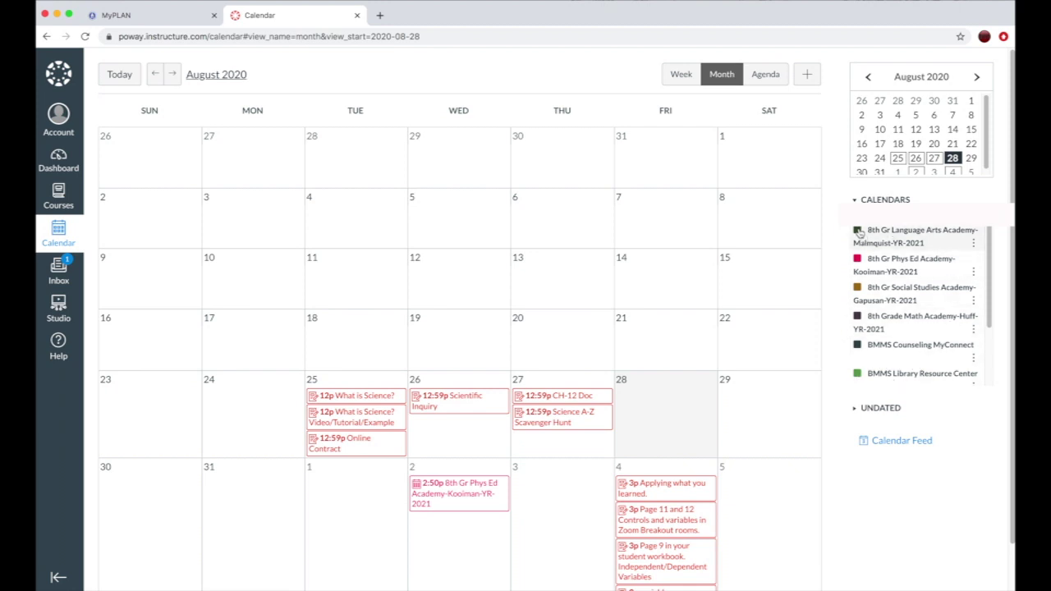
click(858, 233)
click(858, 260)
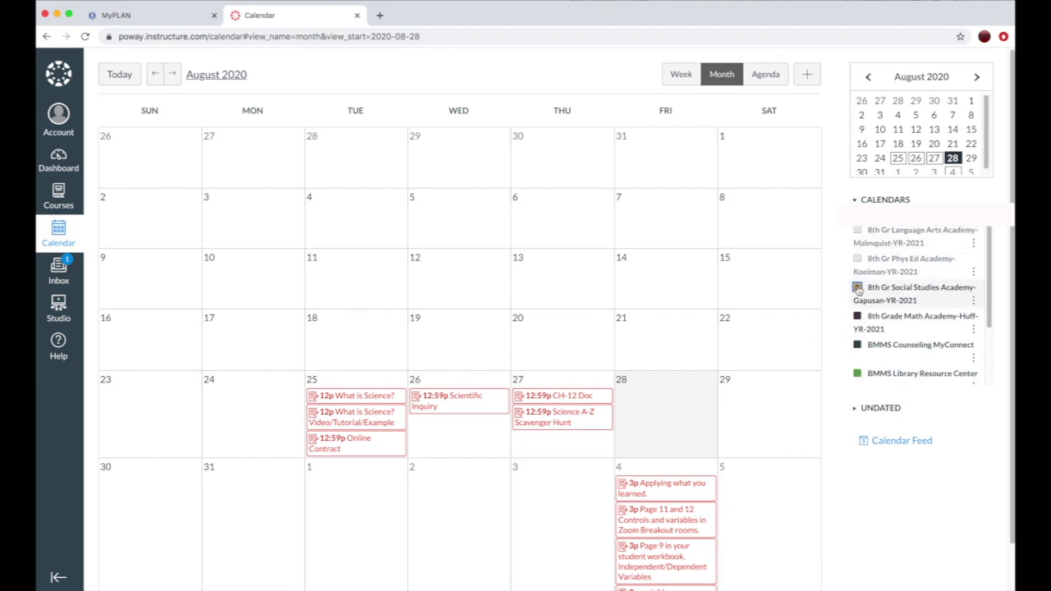
click(858, 289)
click(857, 317)
click(857, 346)
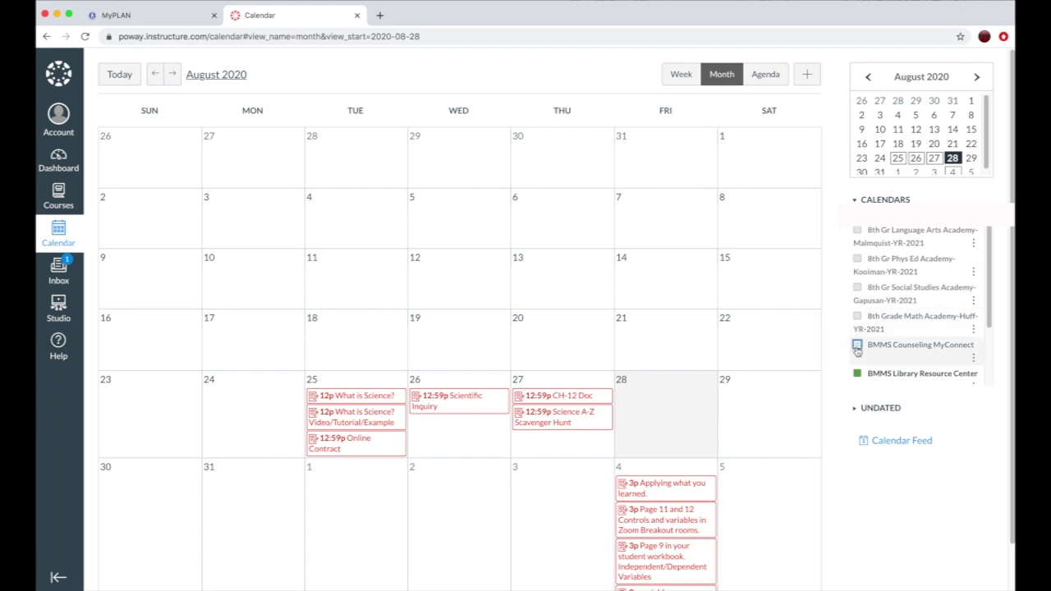
Turn all five course calendars back on so every event shows
click(858, 345)
click(857, 317)
click(858, 288)
click(858, 259)
click(858, 231)
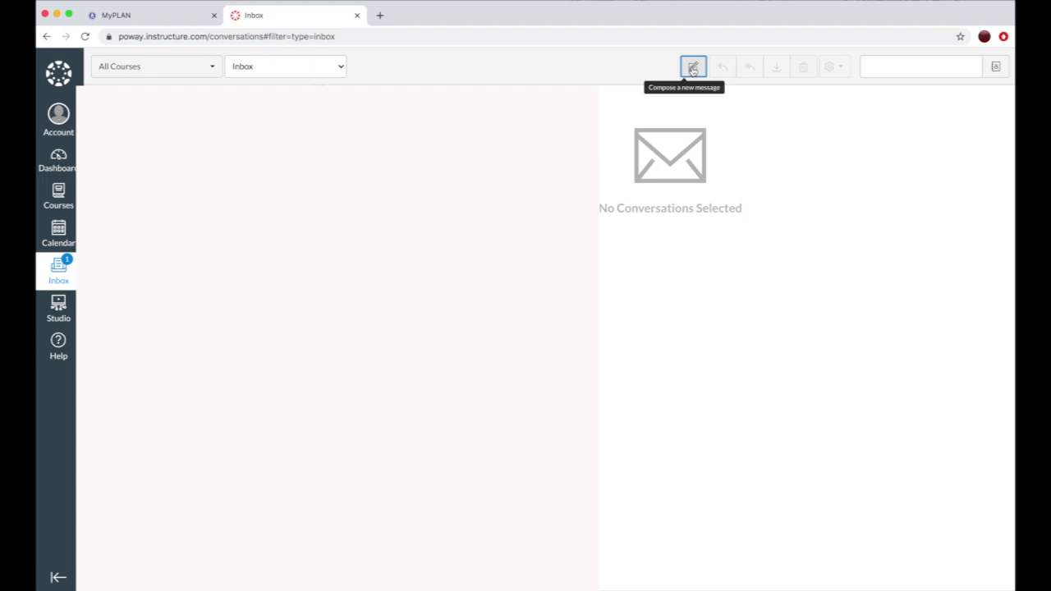
Open a blank Compose Message dialog from the Canvas Inbox
click(693, 69)
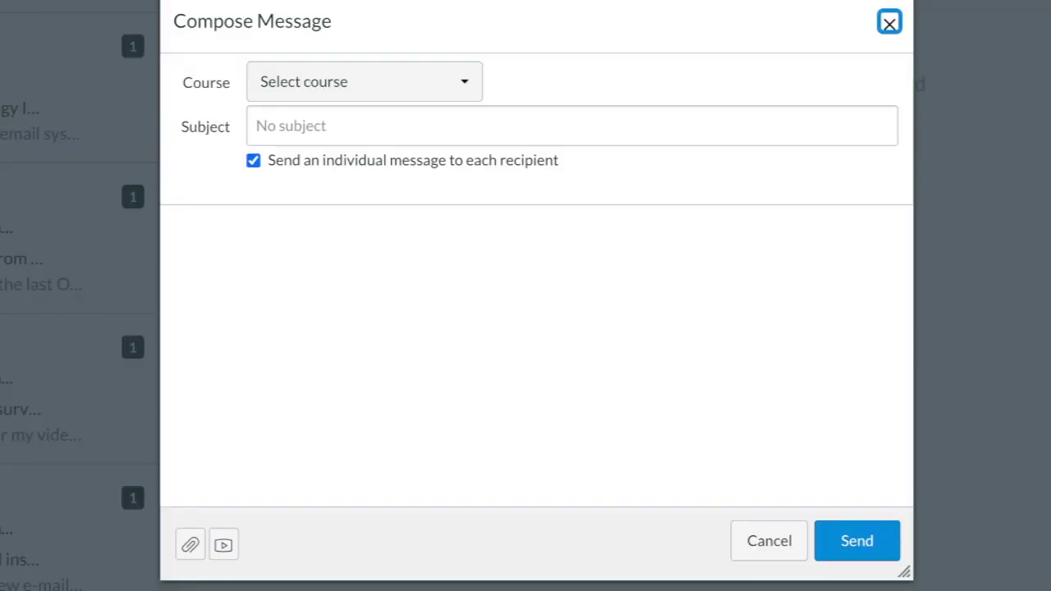
Address the message to the 8th Gr Social Studies course with subject 'Please Help'
click(439, 84)
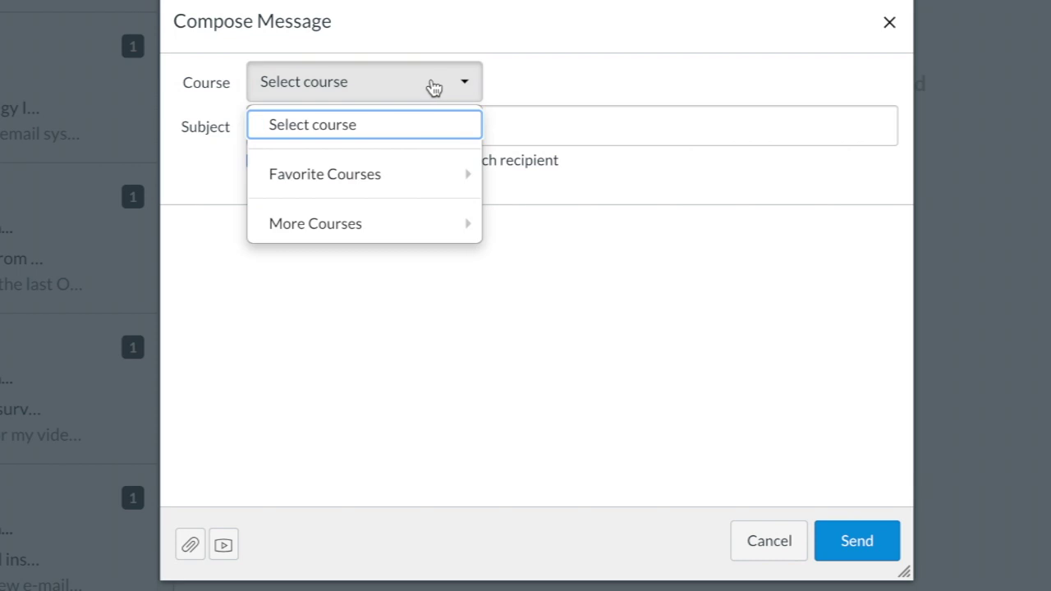
mouse_move(432, 182)
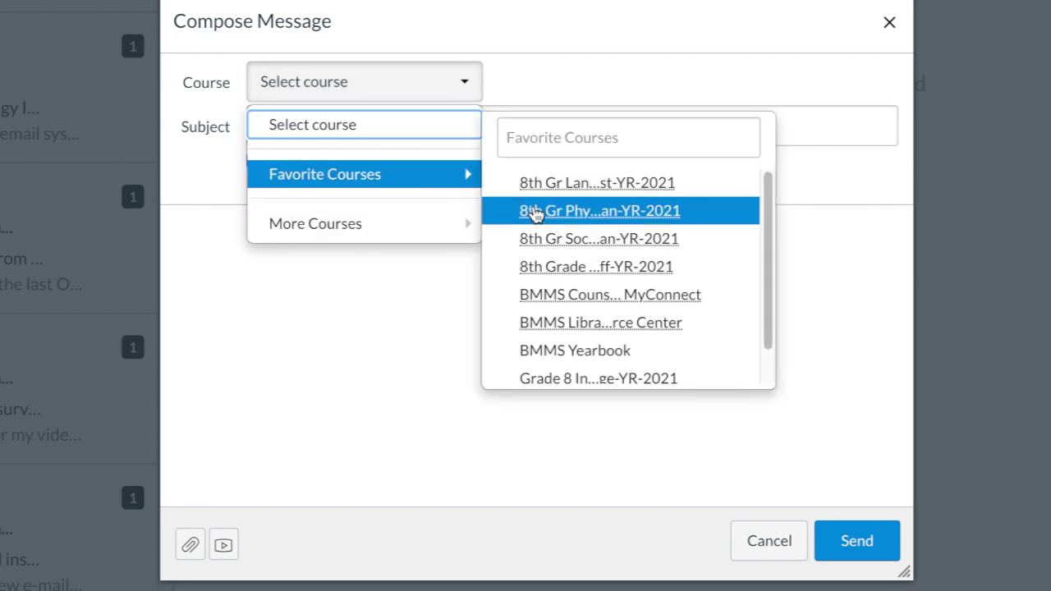
click(537, 239)
click(358, 170)
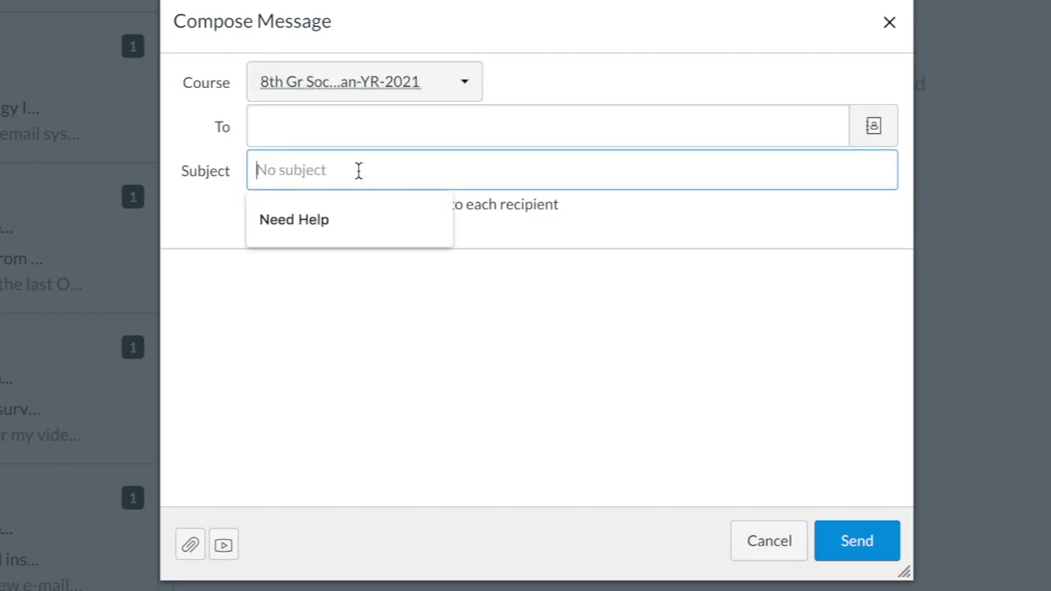
text(Plea)
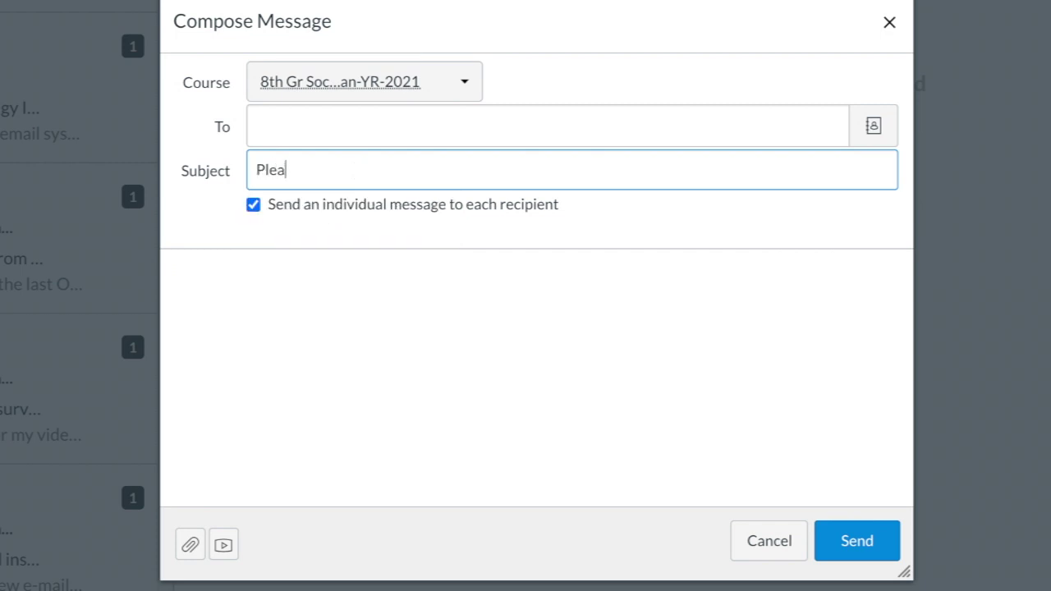
text(se Help)
Write a body greeting the teacher and asking for help on the last assignment
click(243, 274)
text(Dear)
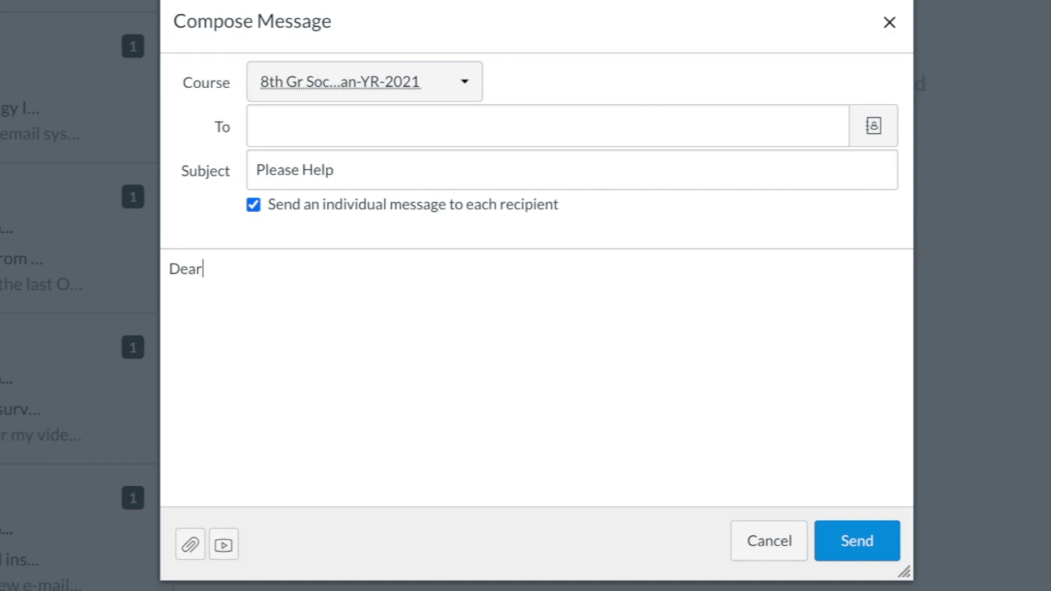
text( Ms. Gapusan,)
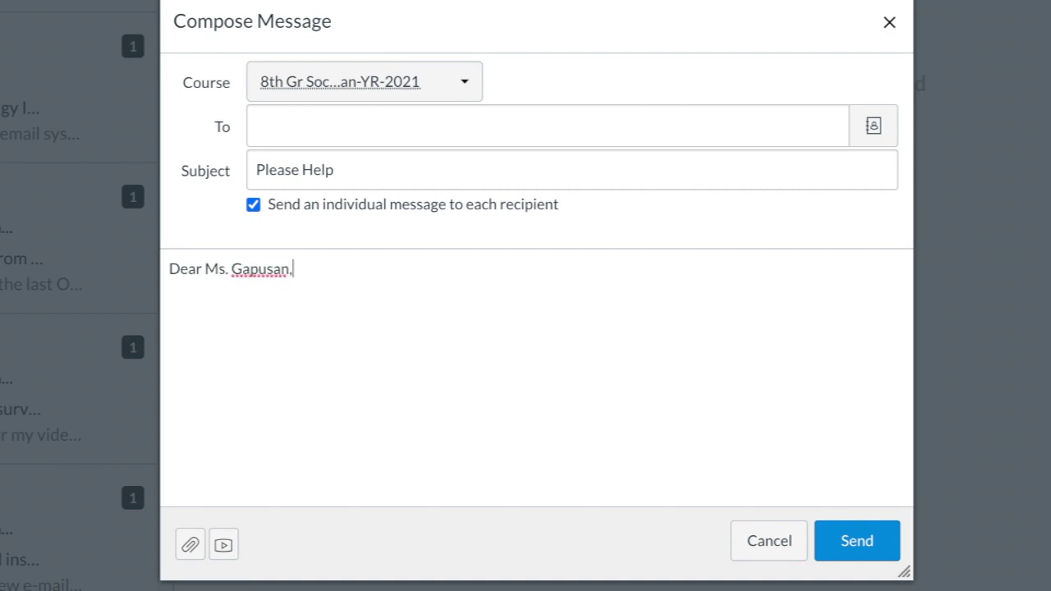
key(Return)
text(I could use some)
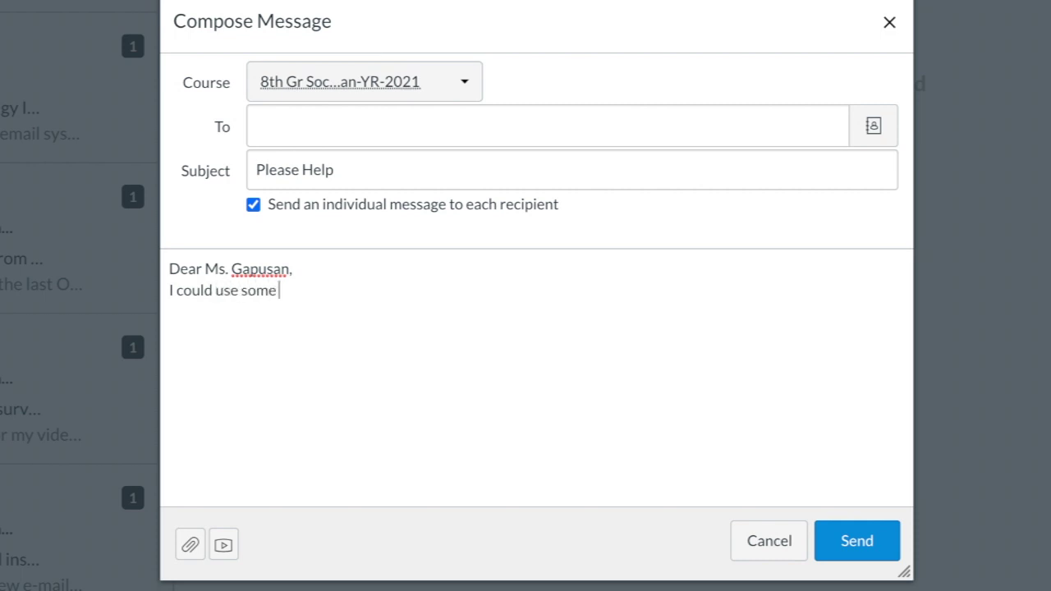
text(help on our last assig)
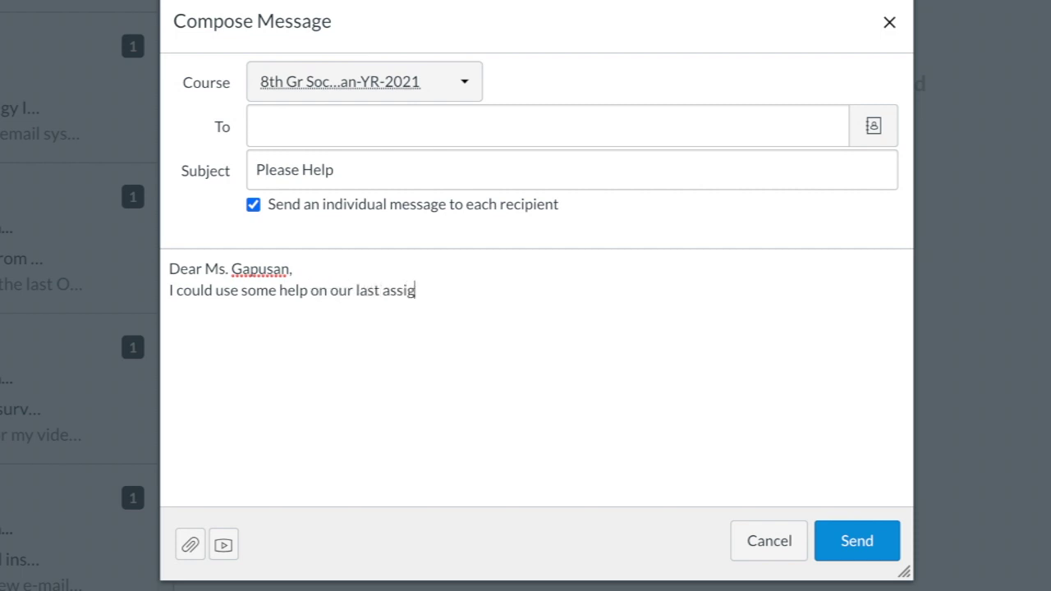
text(nment...)
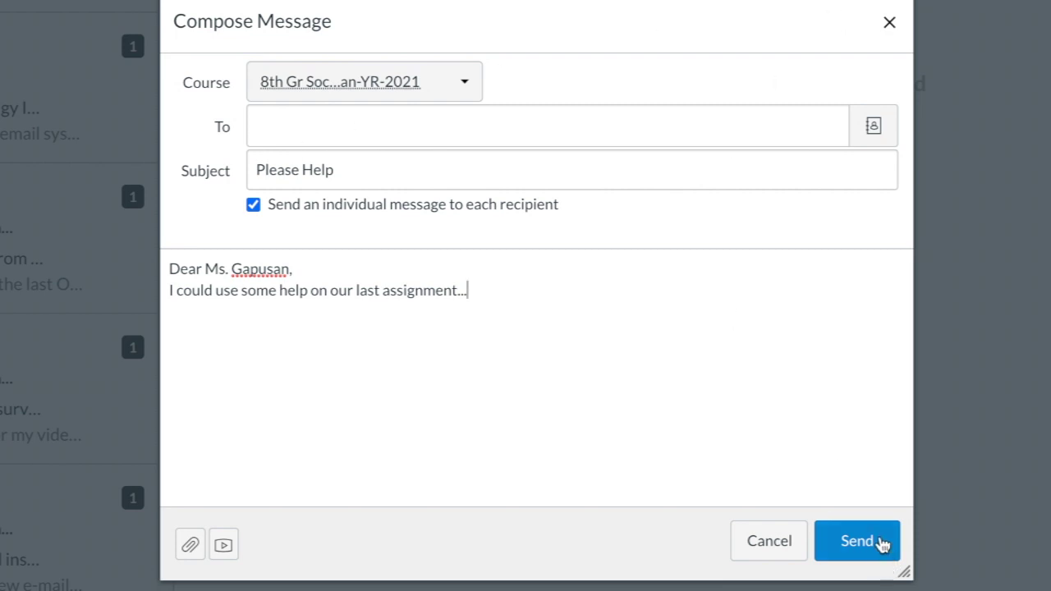
Close the unsent draft message without sending it
click(889, 22)
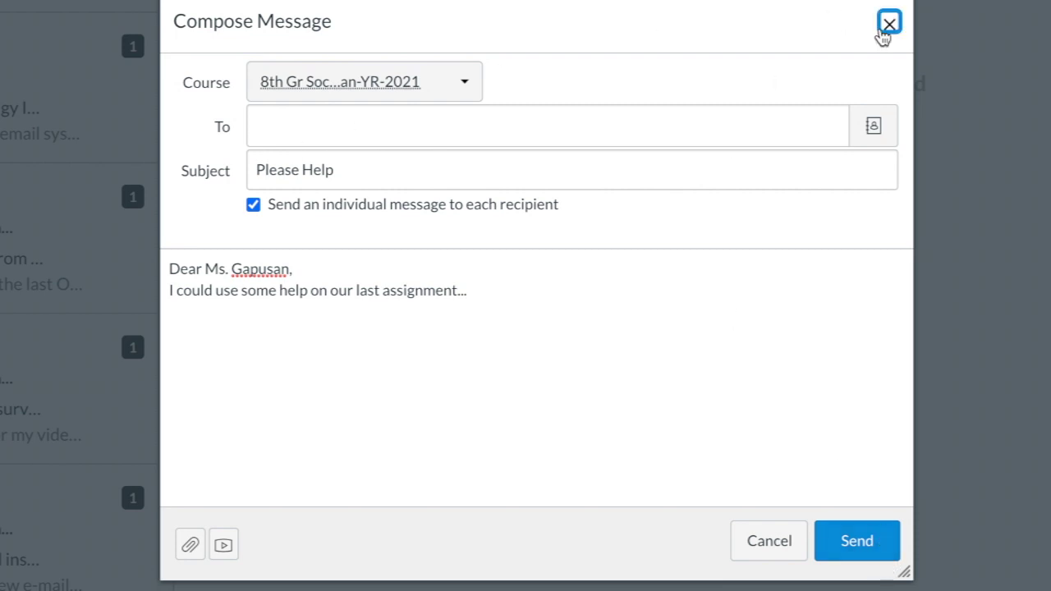